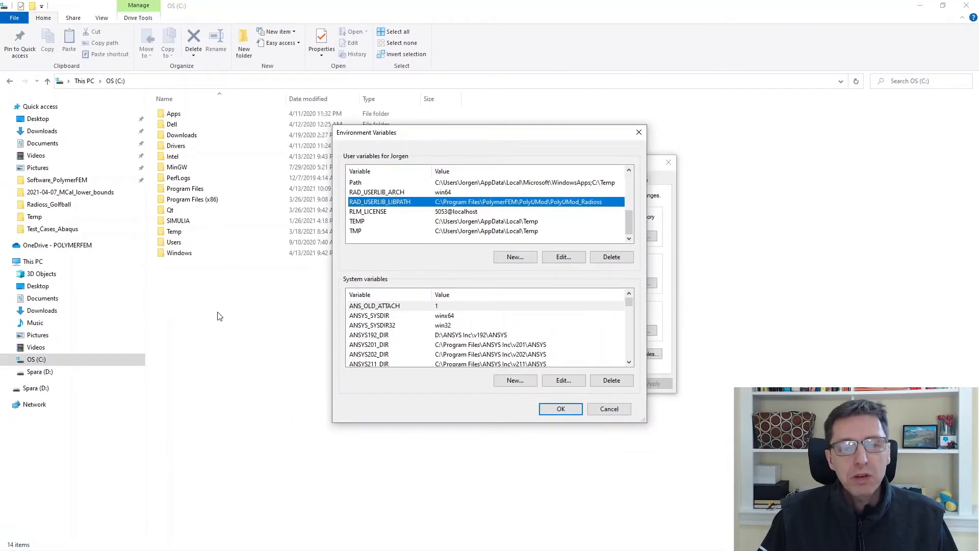
- Browse to the PolyUMod_Radioss install folder under Program Files and select the libraduser_win64.dll library file
click(220, 316)
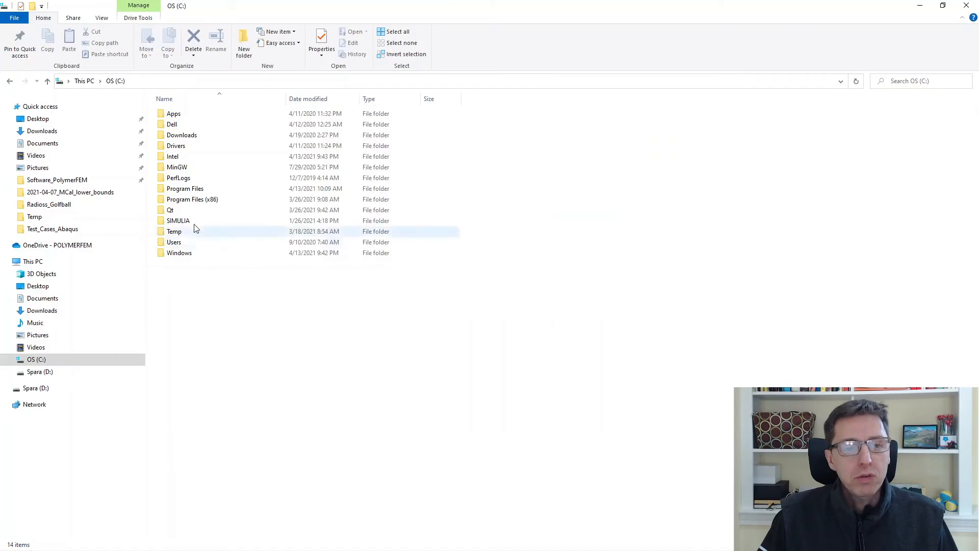
double_click(196, 191)
scroll(214, 332, down, 6)
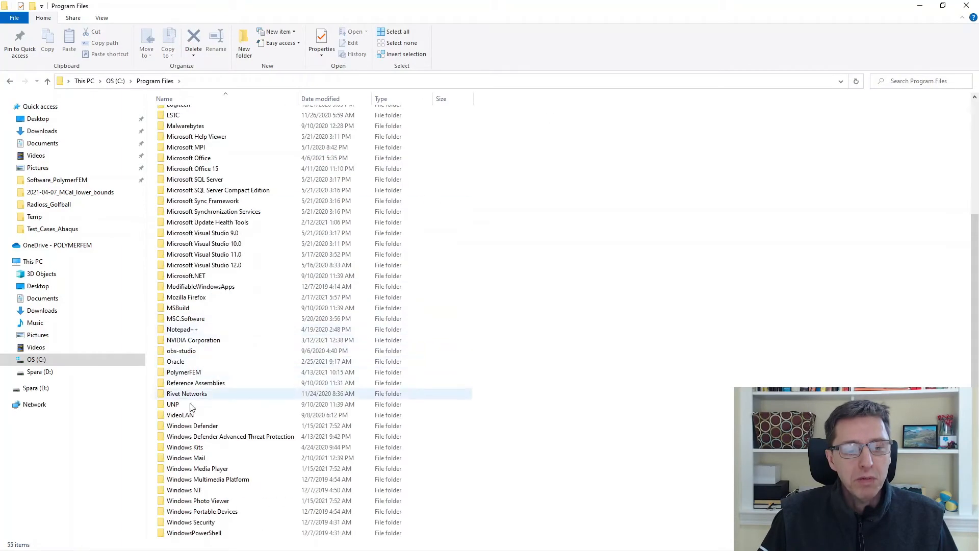
double_click(188, 372)
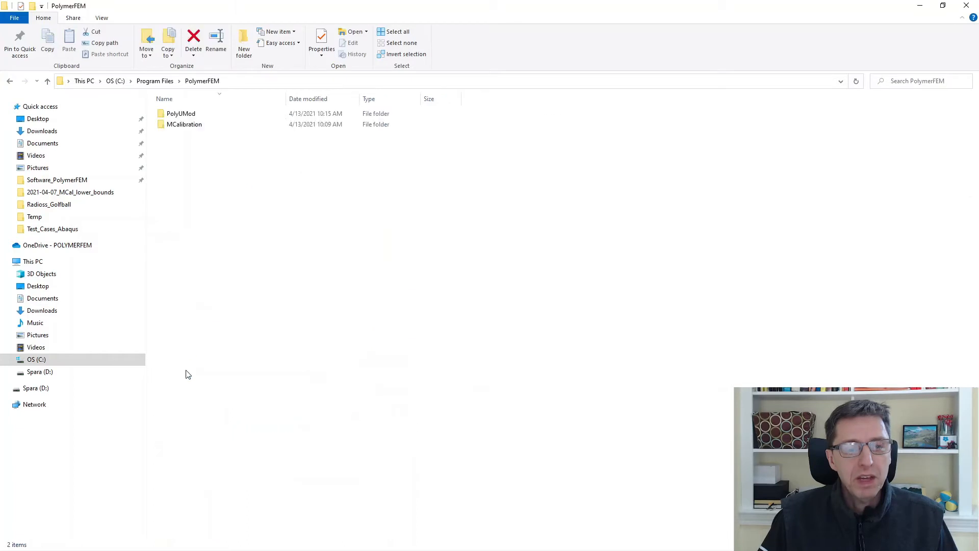
double_click(190, 113)
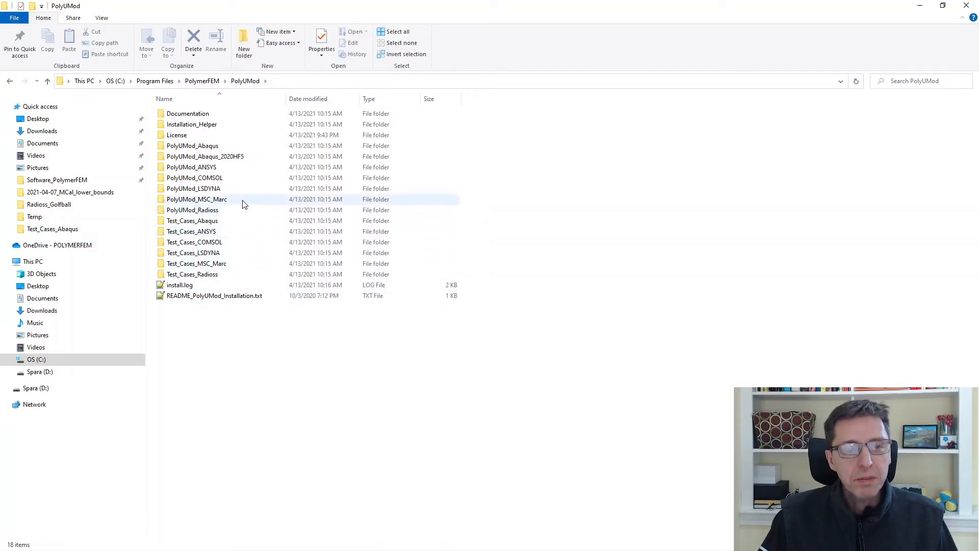
double_click(235, 211)
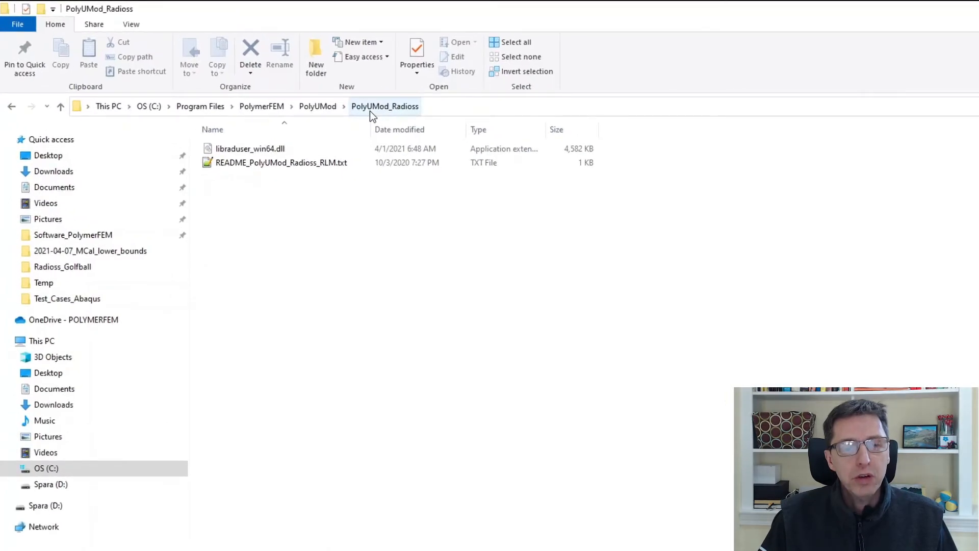
click(301, 148)
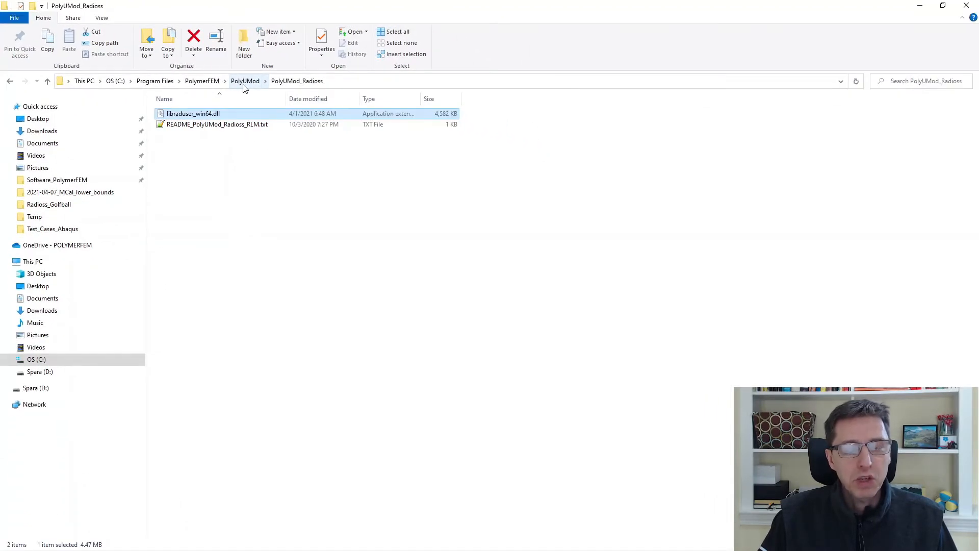
- Minimize the file browser and confirm the environment variable settings with RAD_USERLIB_LIBPATH set
click(920, 5)
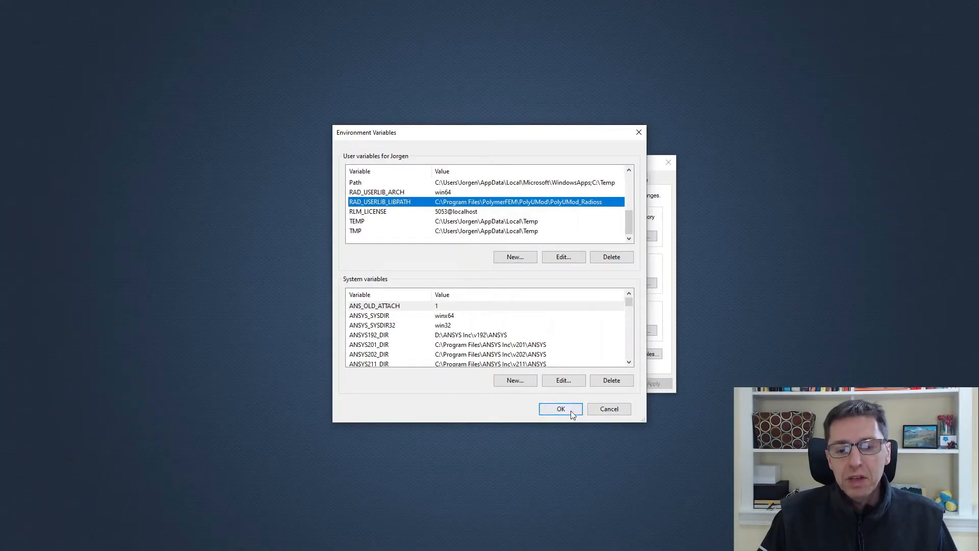
click(597, 412)
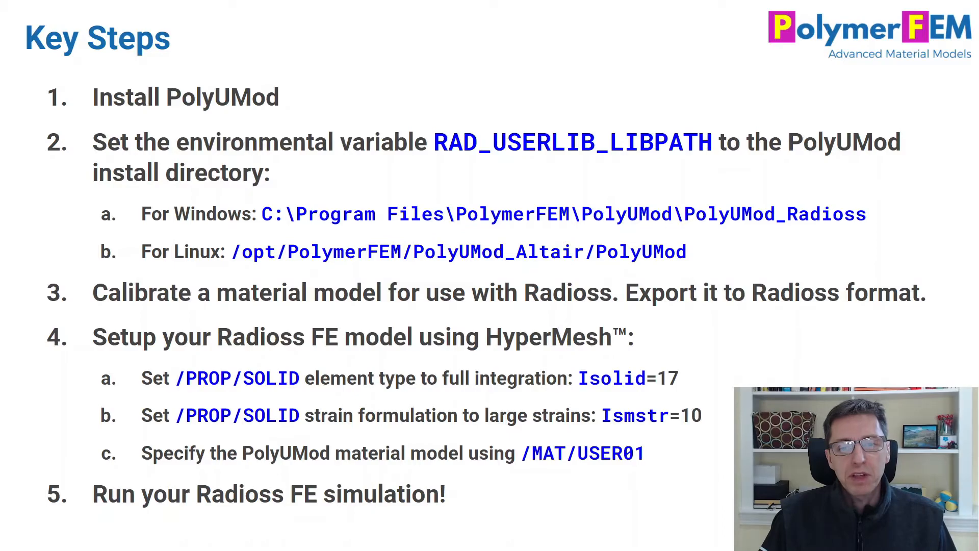
- Open the calibration workspace and set the material model to POLYUMOD-Bergstrom-Boyce, browsing the available Radioss models
key(Escape)
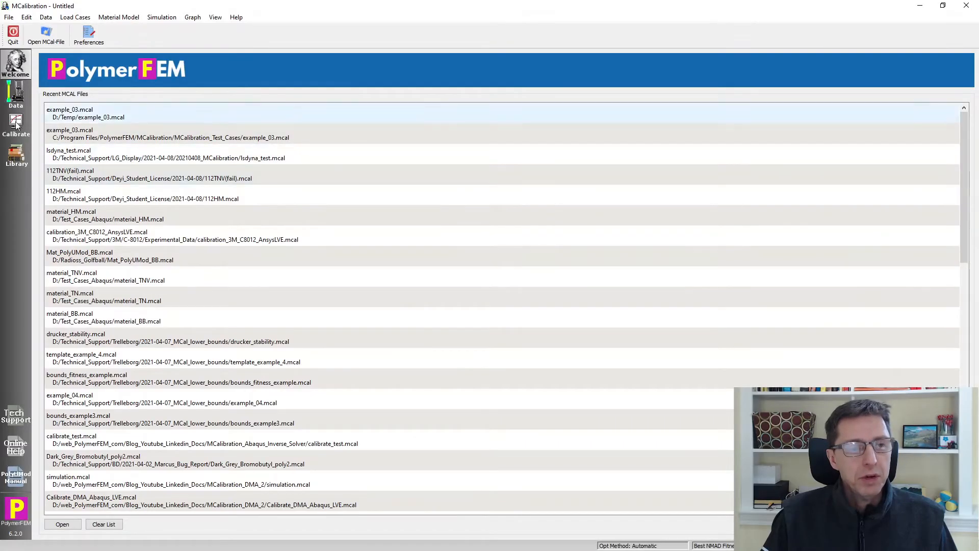
click(16, 124)
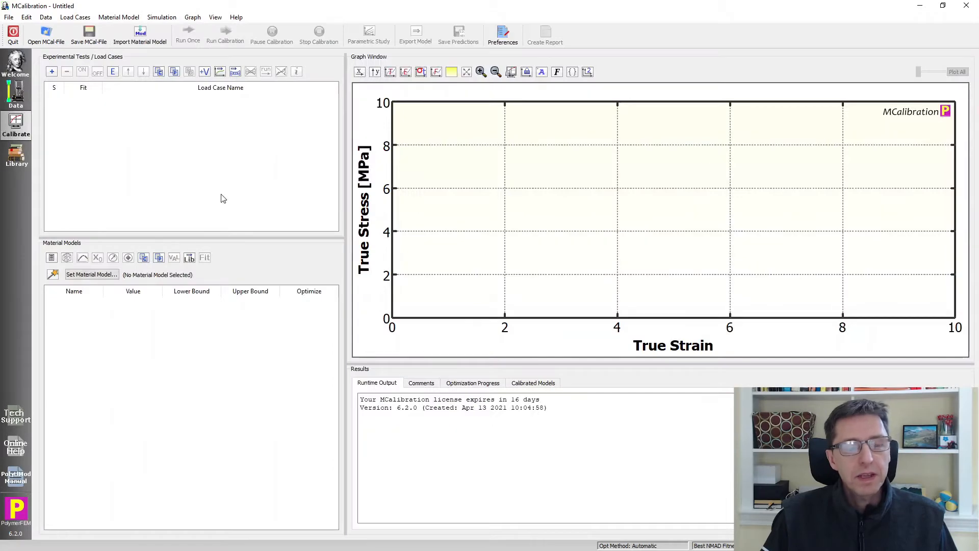
click(96, 278)
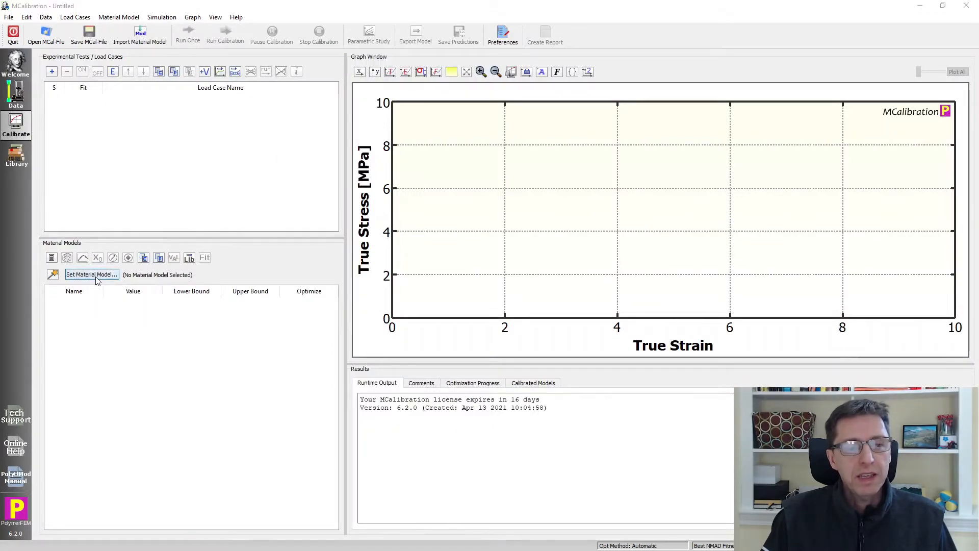
scroll(275, 245, down, 8)
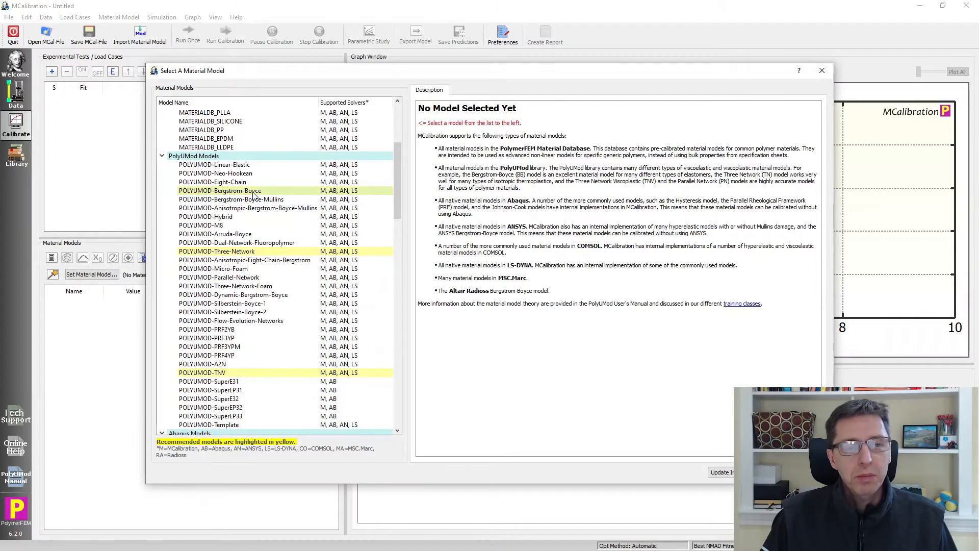
click(254, 191)
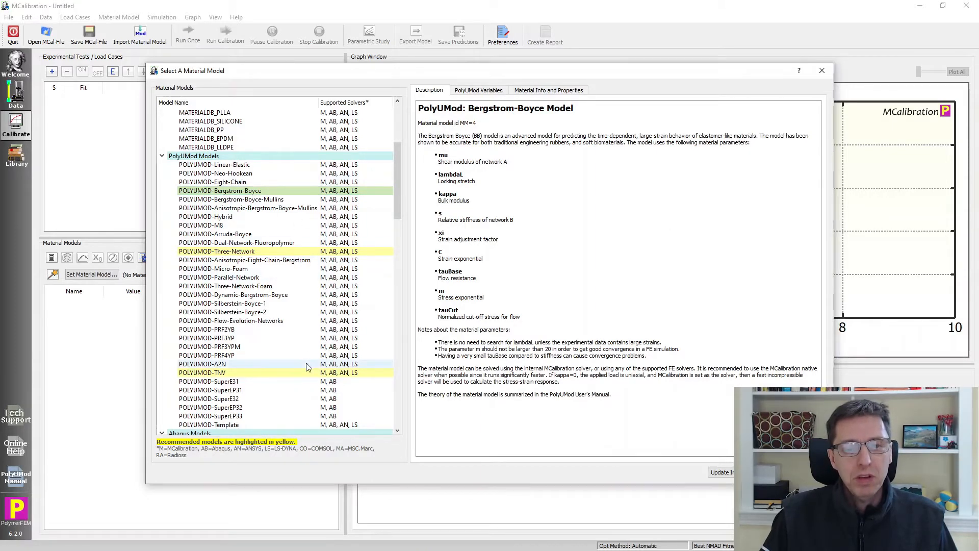
scroll(307, 366, down, 20)
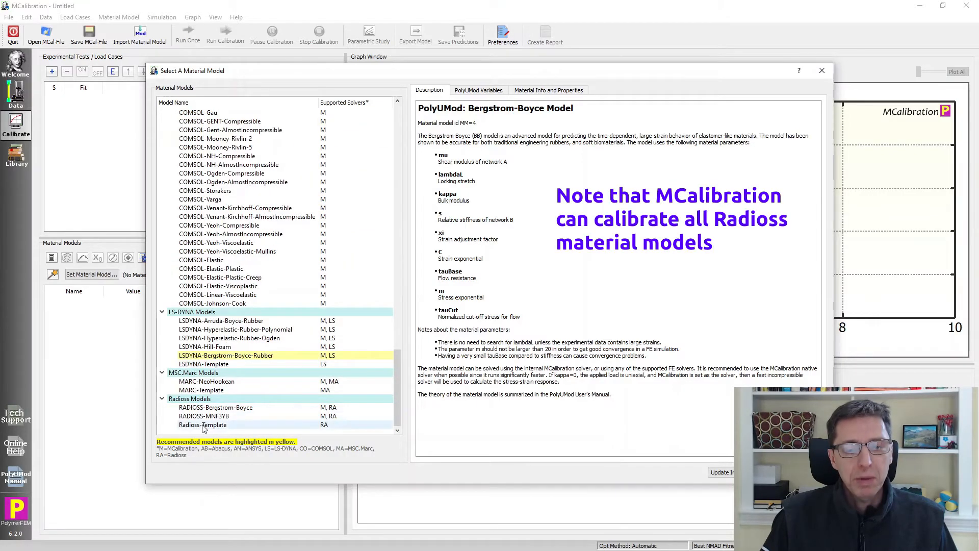
scroll(225, 373, up, 20)
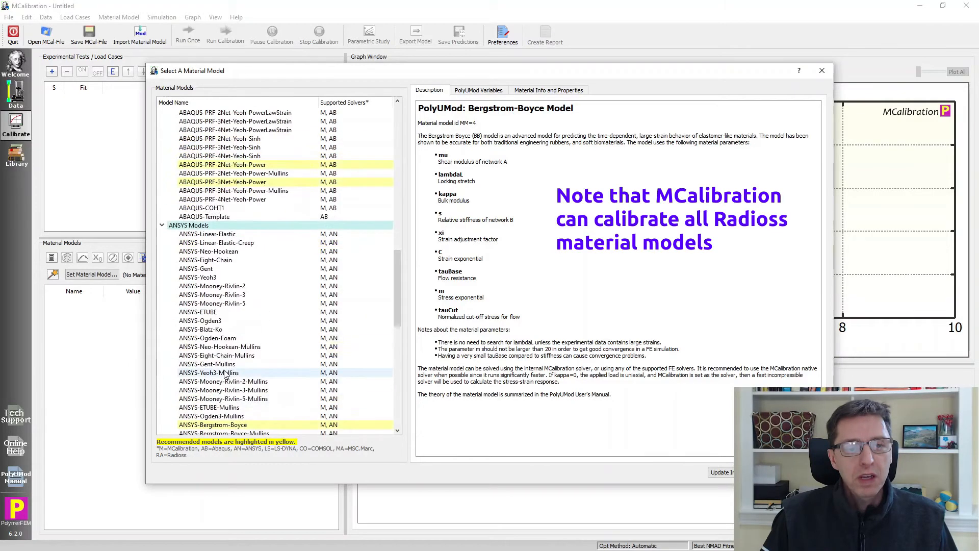
scroll(224, 372, up, 11)
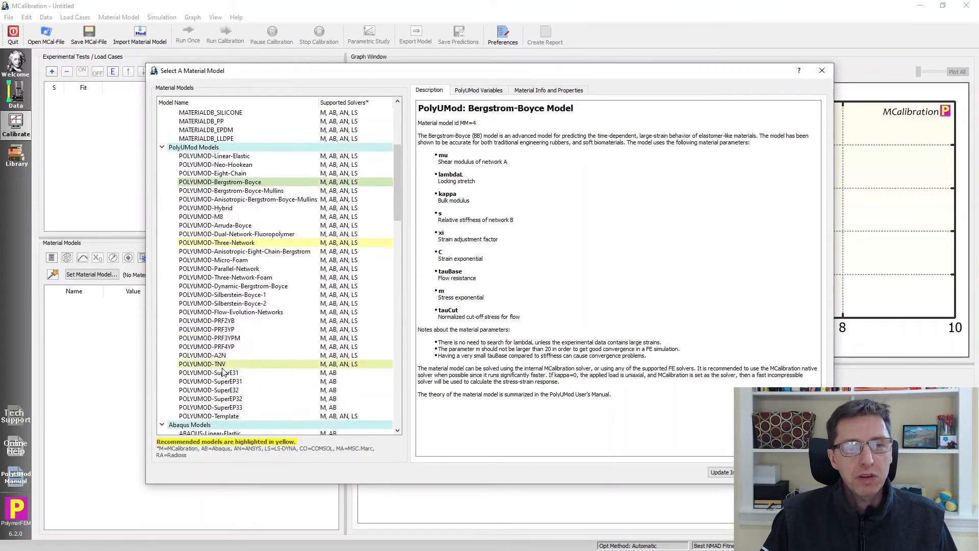
click(768, 472)
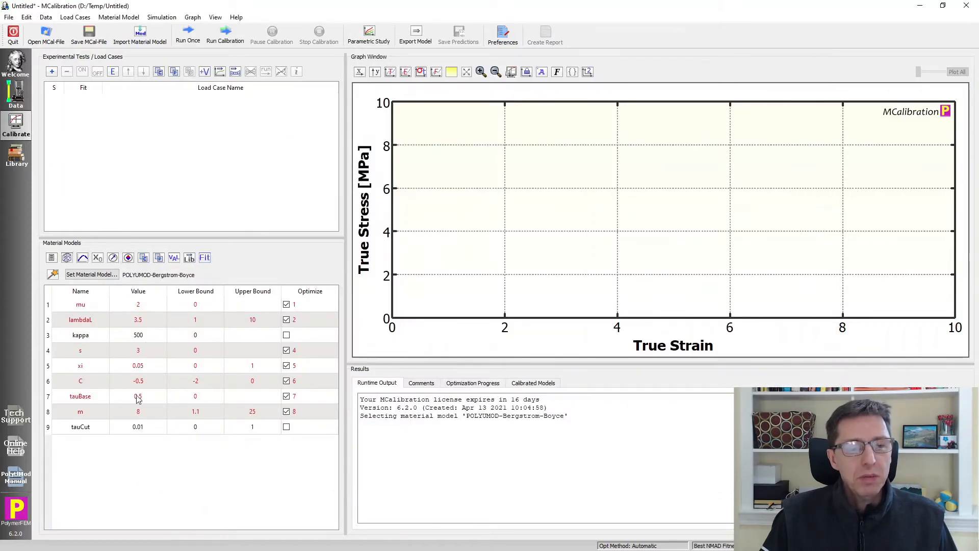
- Insert the predefined virtual tests 'Uniaxial tension, 6 strain rates' and run a single simulation
click(204, 72)
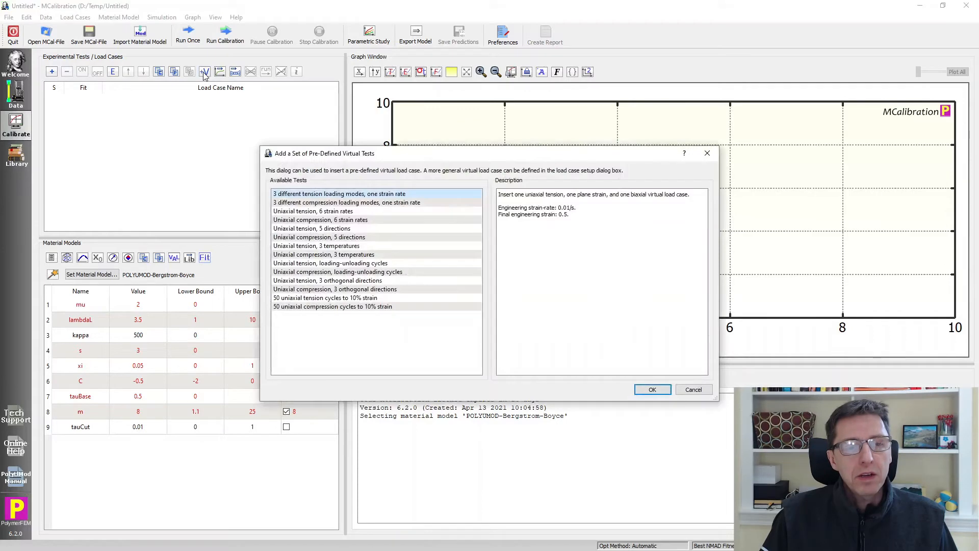
click(338, 212)
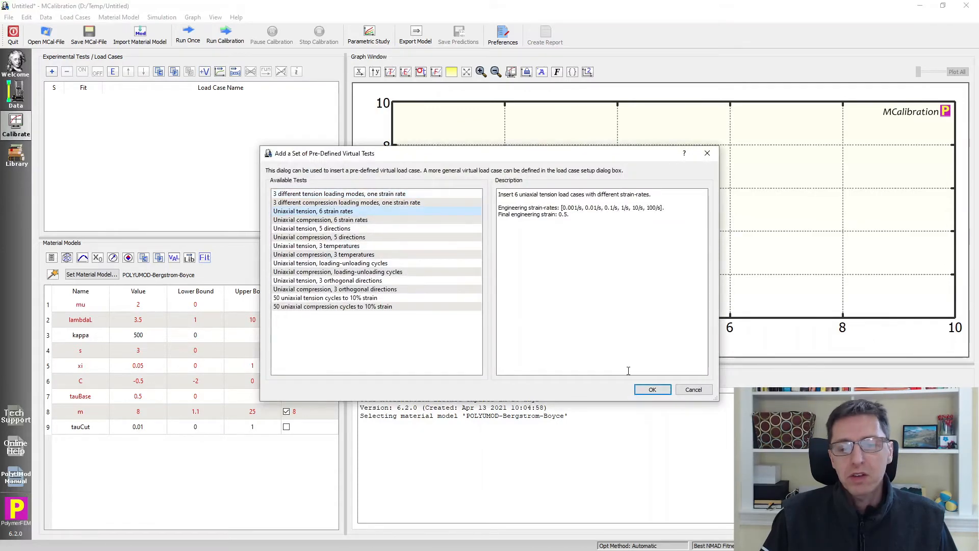
click(652, 390)
click(188, 35)
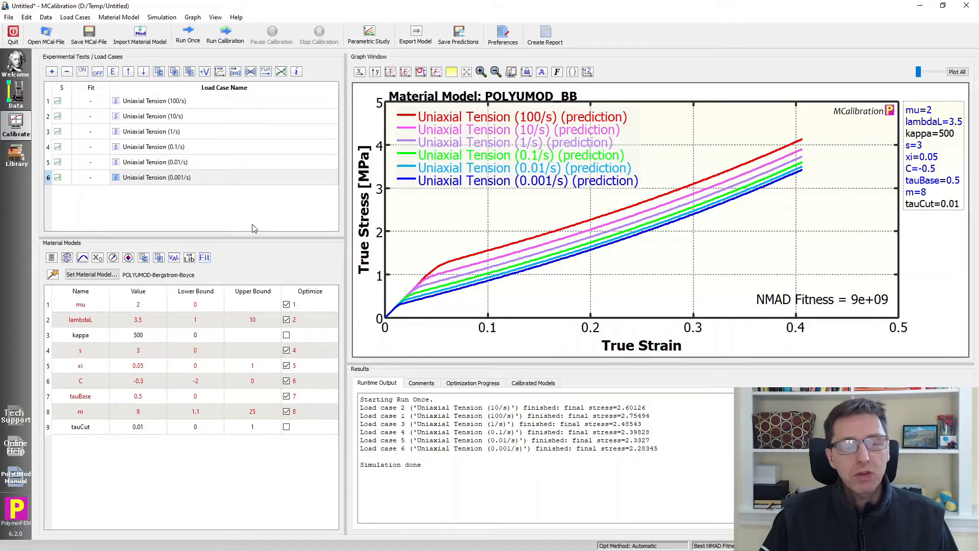
- Export the material model in RADIOSS (rad-file) format, saving it as Untitled_radioss.rad in C:\Temp
click(413, 45)
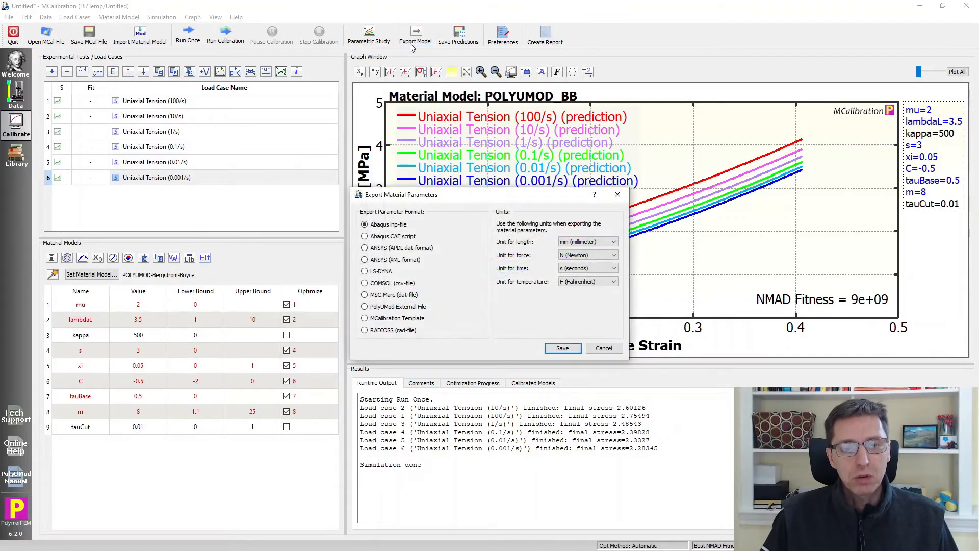
click(395, 332)
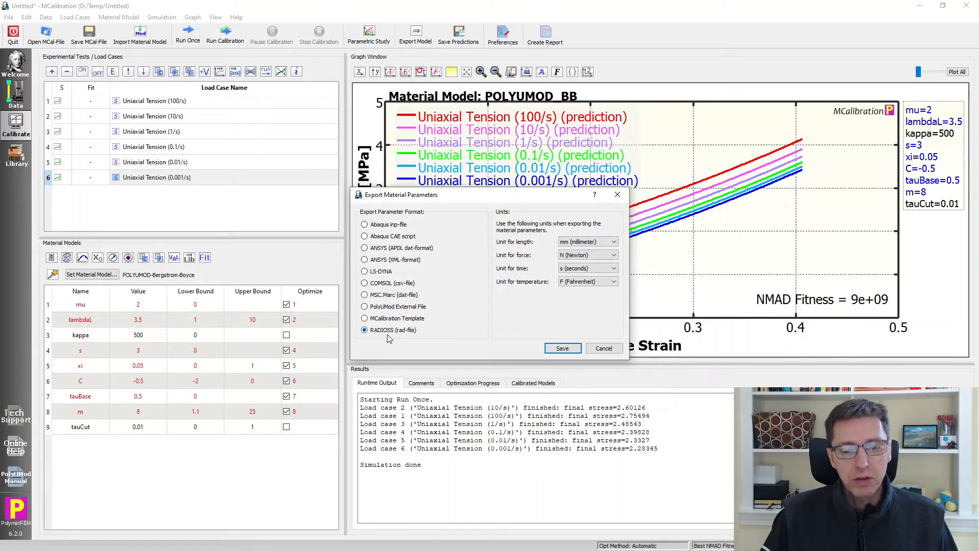
click(555, 351)
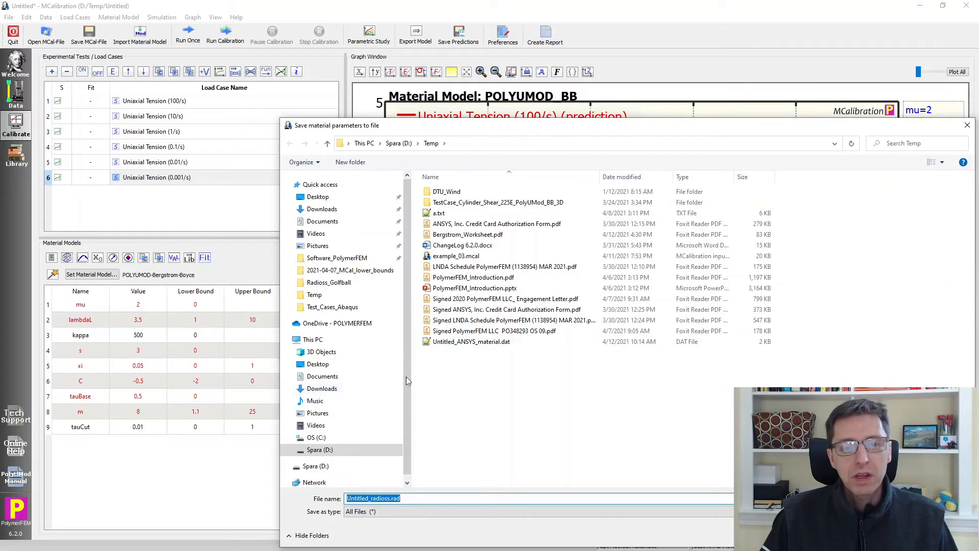
click(316, 437)
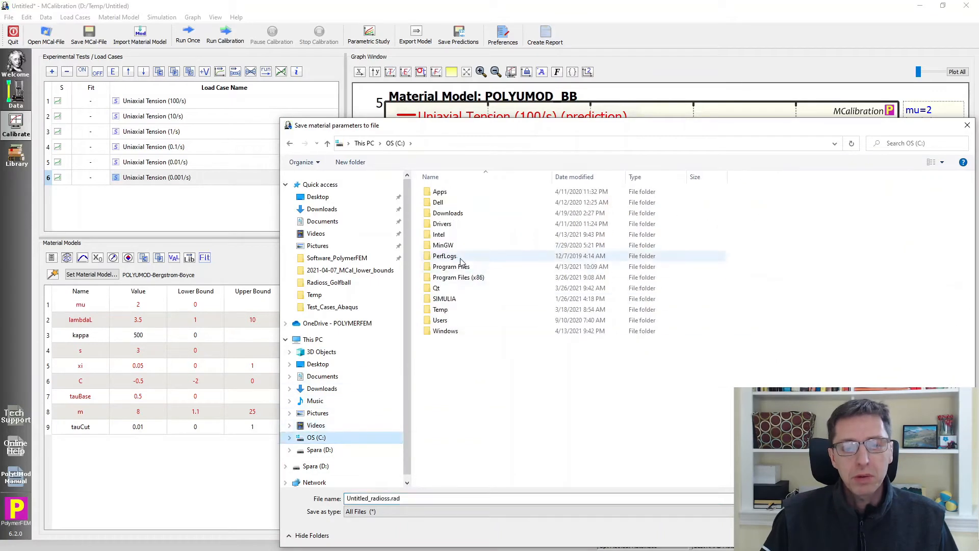
double_click(443, 309)
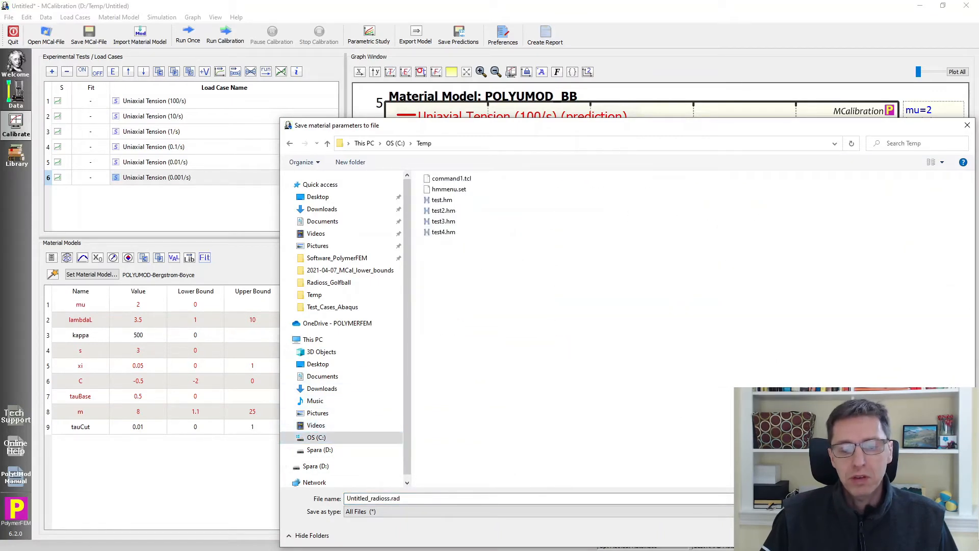
click(892, 536)
- Open the exported Untitled_radioss.rad file in a text editor and examine the /MAT/USER01 card contents
key(alt+Tab)
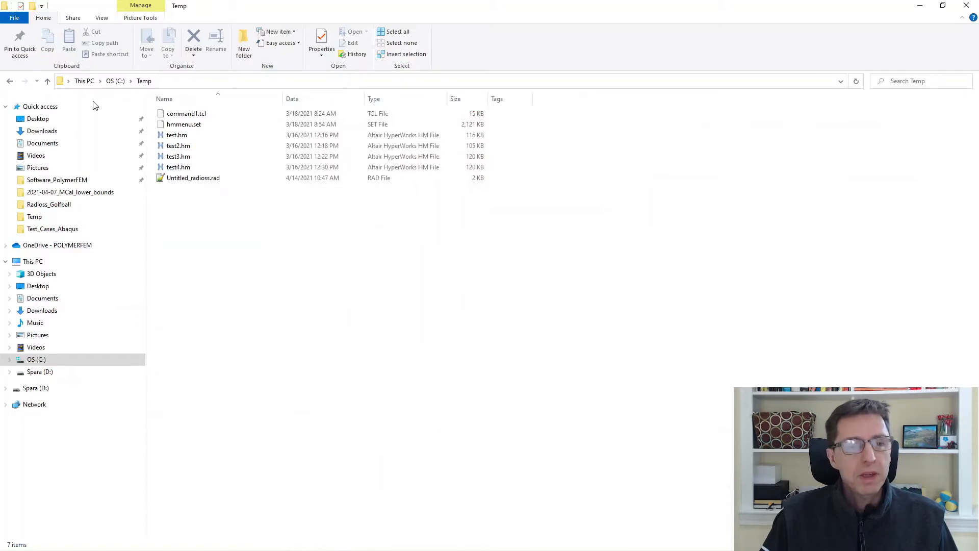
double_click(179, 177)
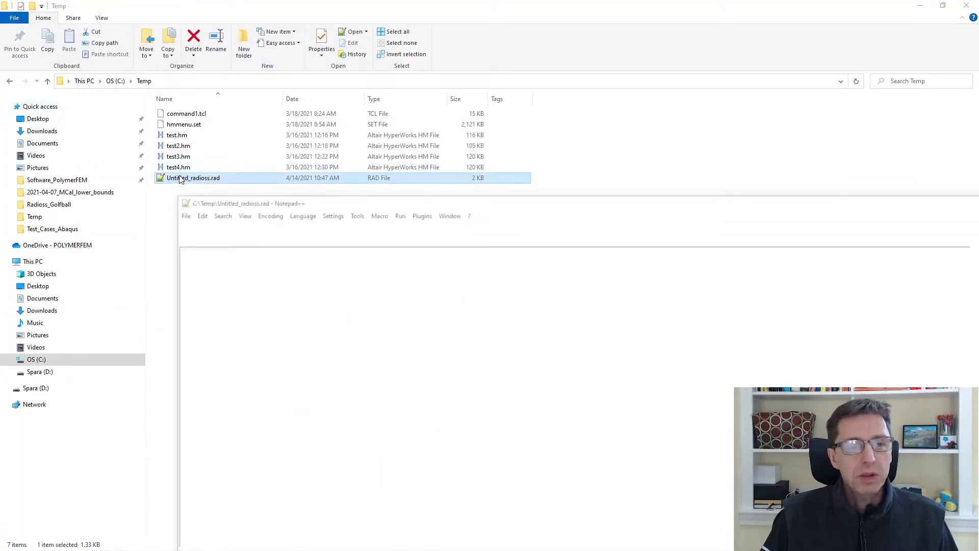
drag(254, 204, 236, 1)
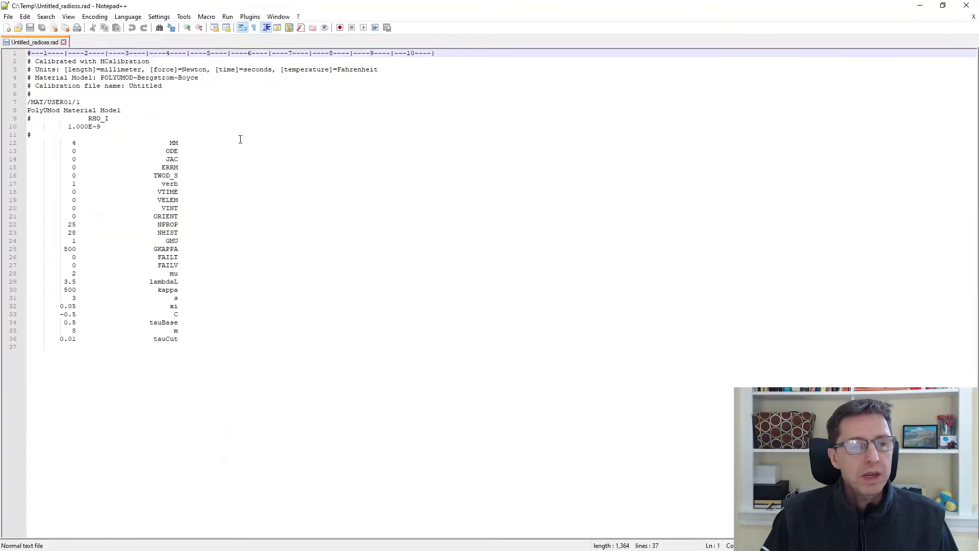
ctrl+scroll(169, 374, up, 2)
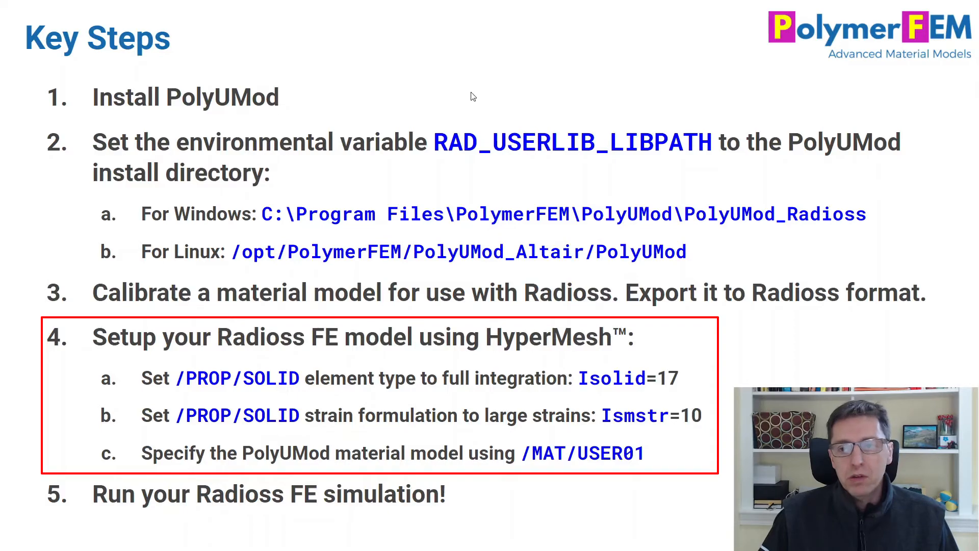
- Switch to the HyperMesh model and inspect the rubber_prop solid property's Isolid and Ismstr settings
key(Escape)
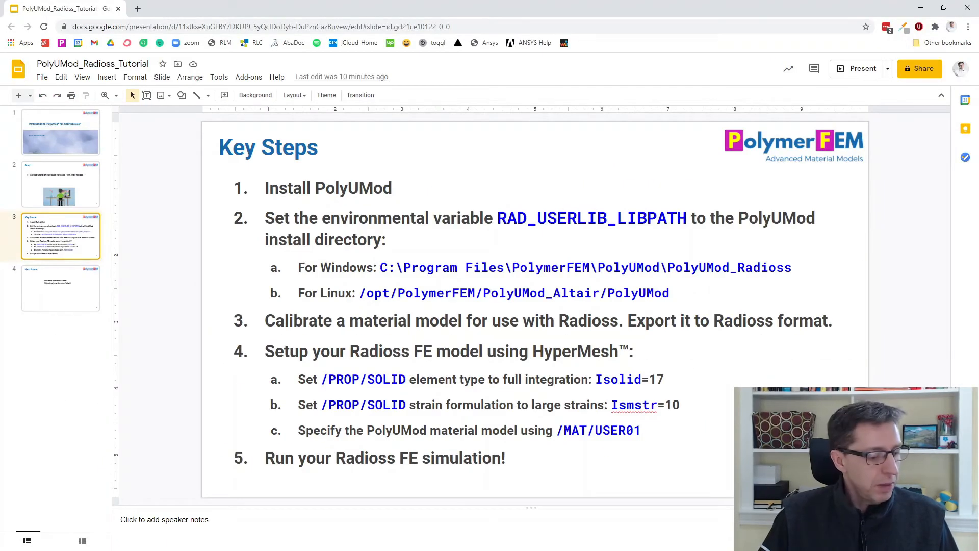
key(alt+Tab)
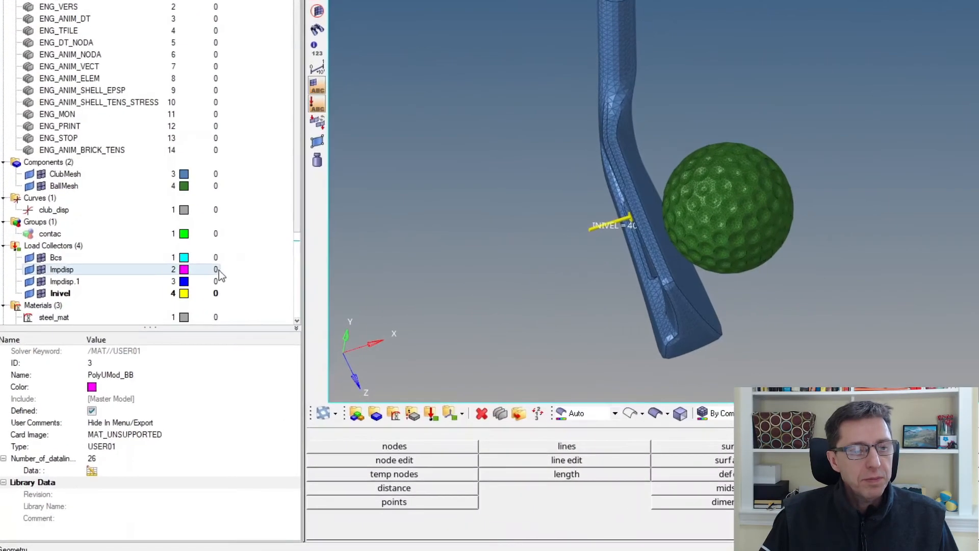
scroll(118, 116, down, 3)
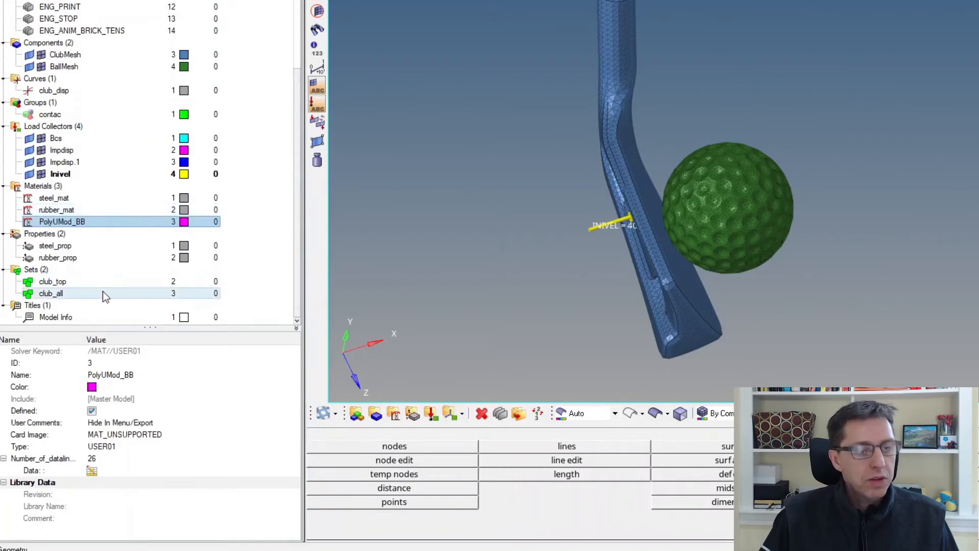
click(97, 260)
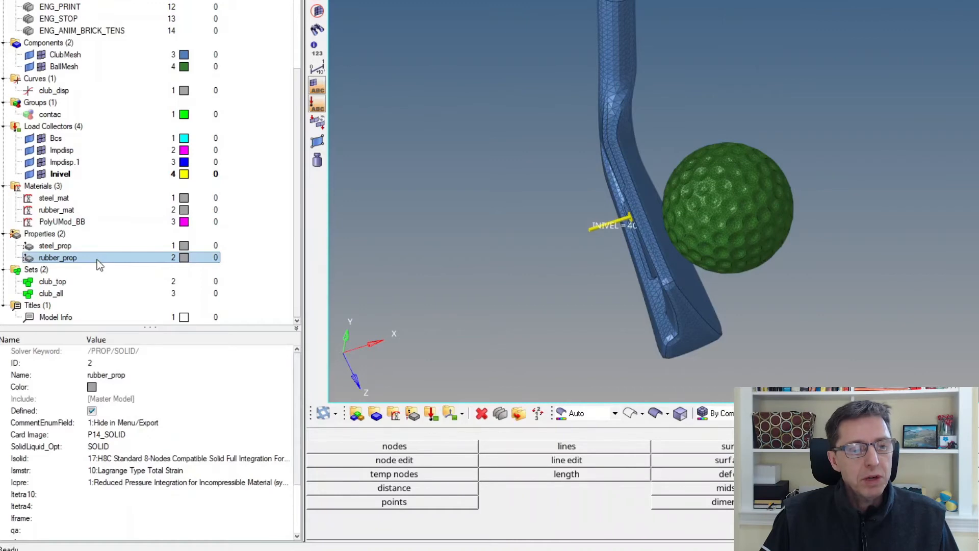
click(158, 471)
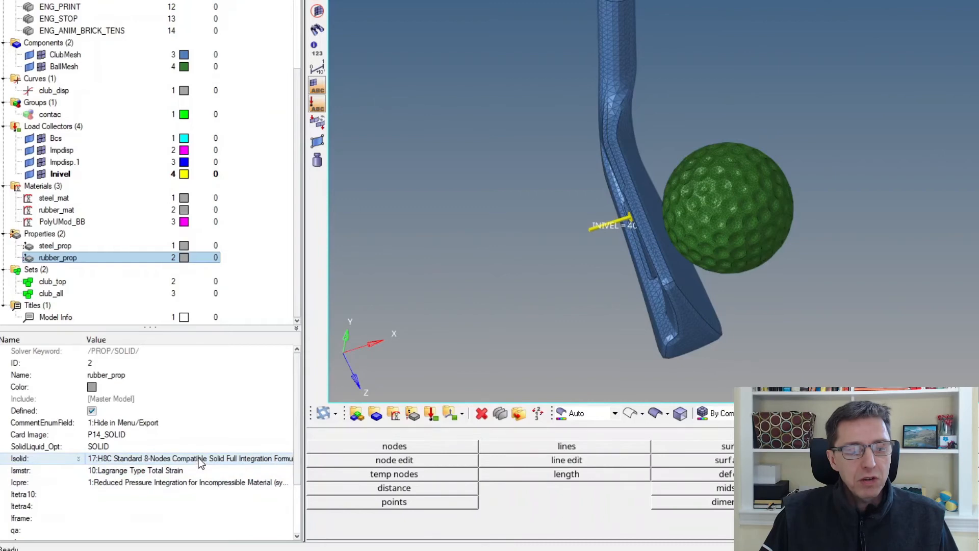
click(190, 471)
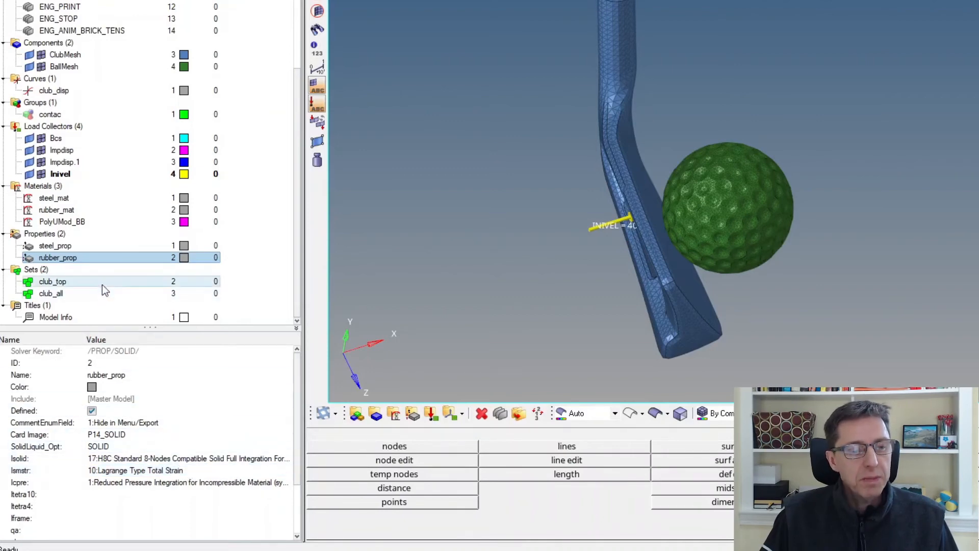
- Select the PolyUMod_BB material and highlight the parameter lines of the exported rad file in the text editor
click(96, 224)
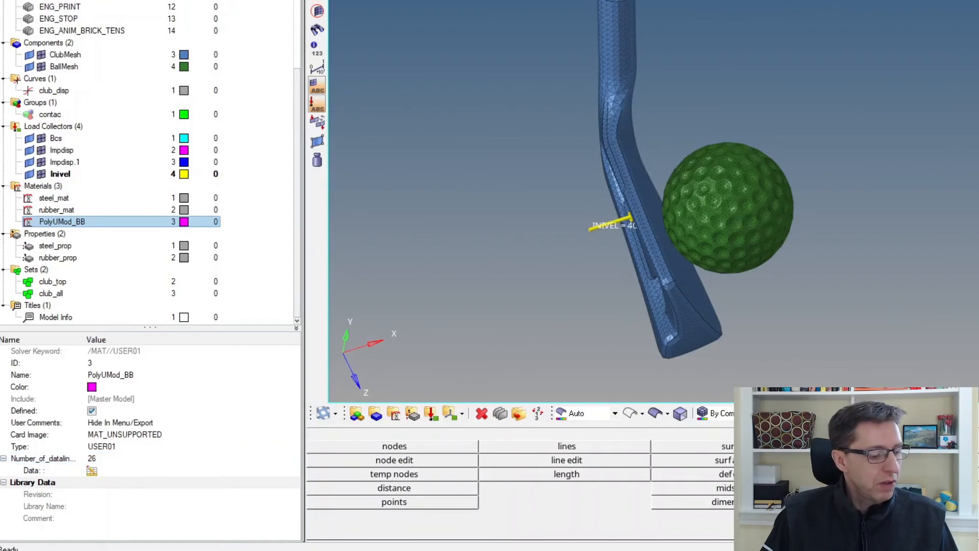
key(alt+Tab)
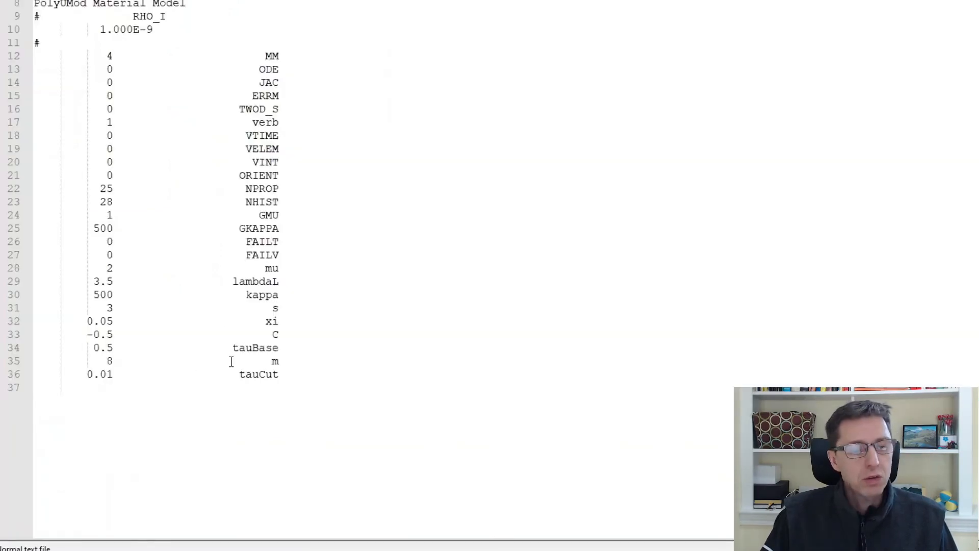
drag(280, 376, 33, 29)
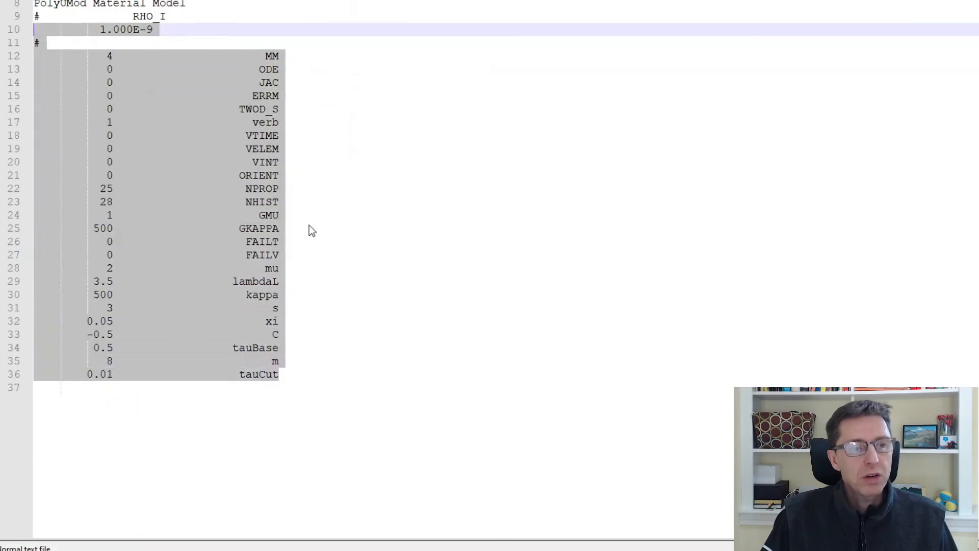
key(alt+Tab)
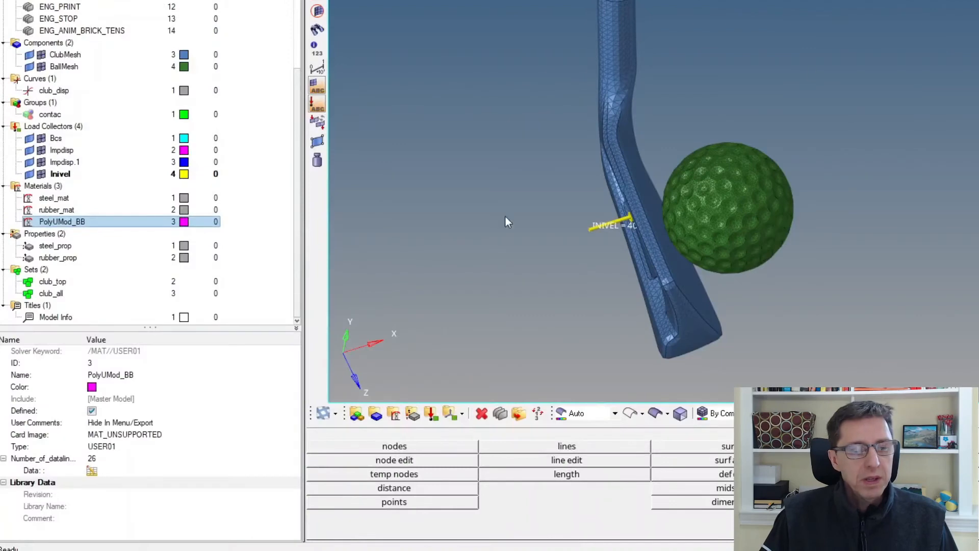
- Open the PolyUMod_BB material's data lines and compare them side by side with the rad file's parameters, then close both windows
click(91, 475)
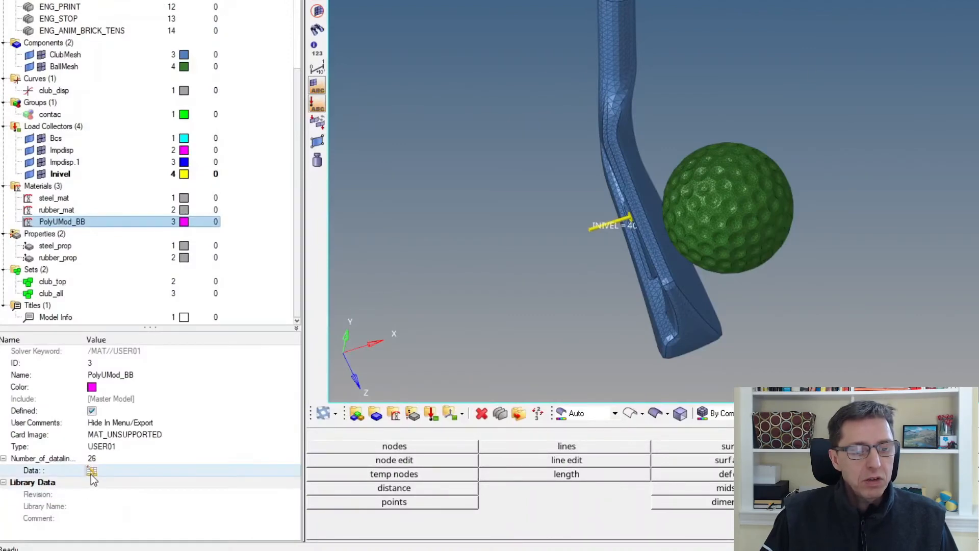
click(91, 474)
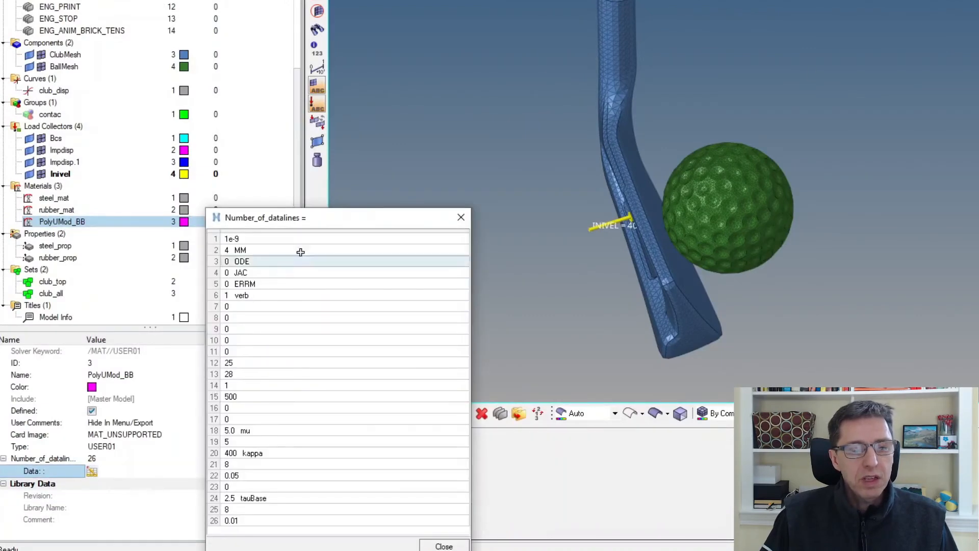
drag(319, 221, 466, 20)
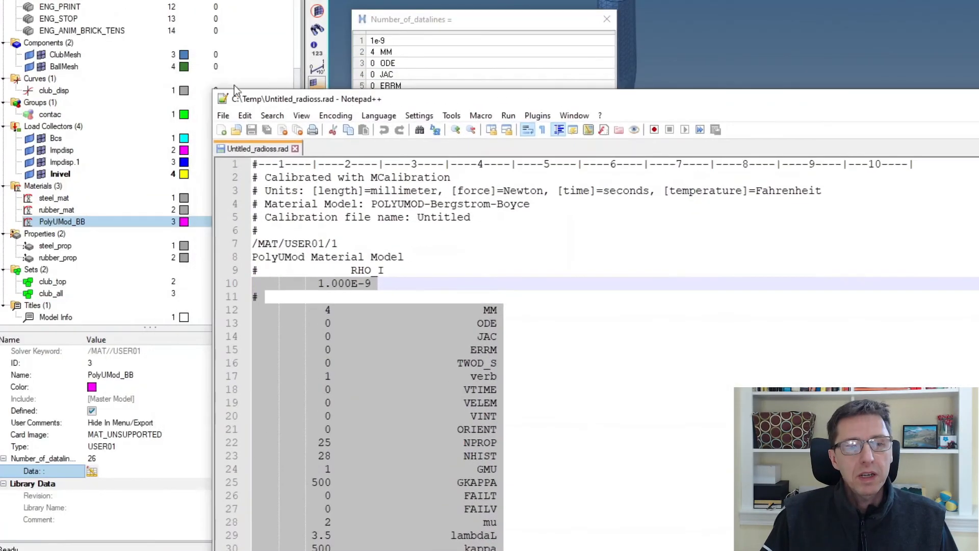
drag(206, 96, 779, 149)
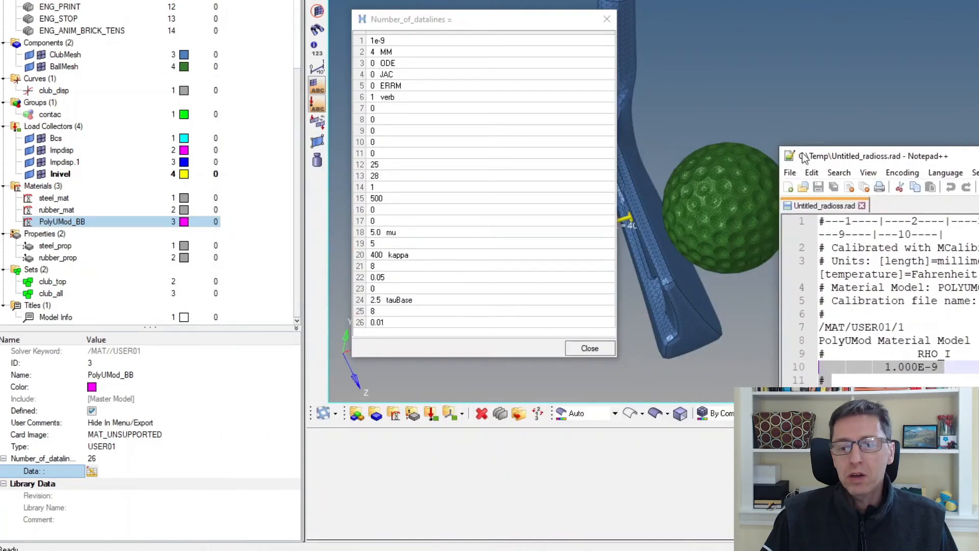
drag(964, 156, 828, 0)
scroll(764, 161, down, 4)
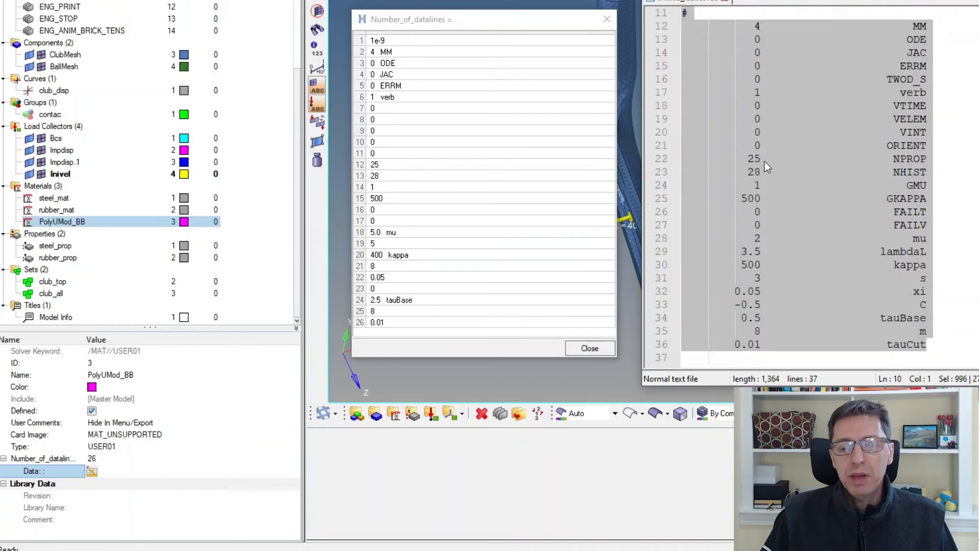
scroll(763, 159, up, 1)
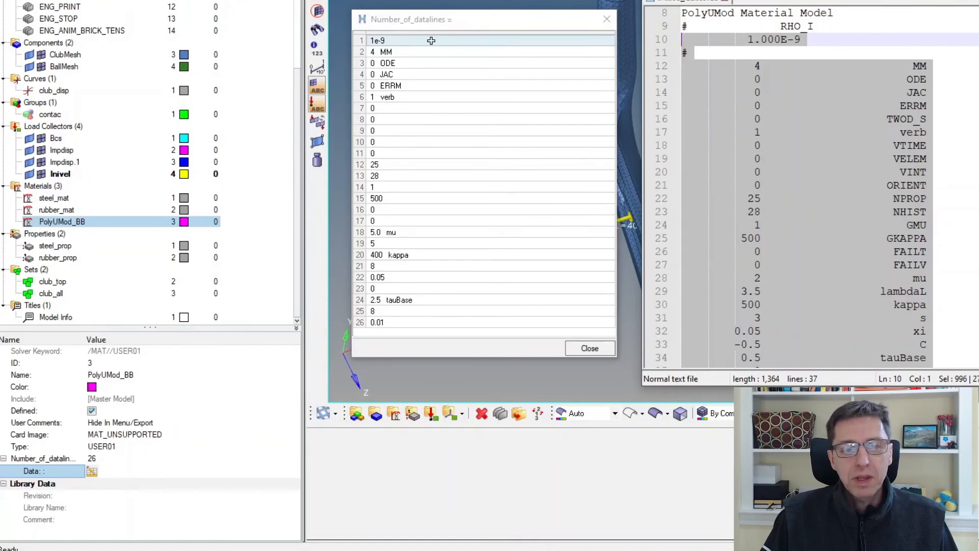
scroll(808, 212, down, 1)
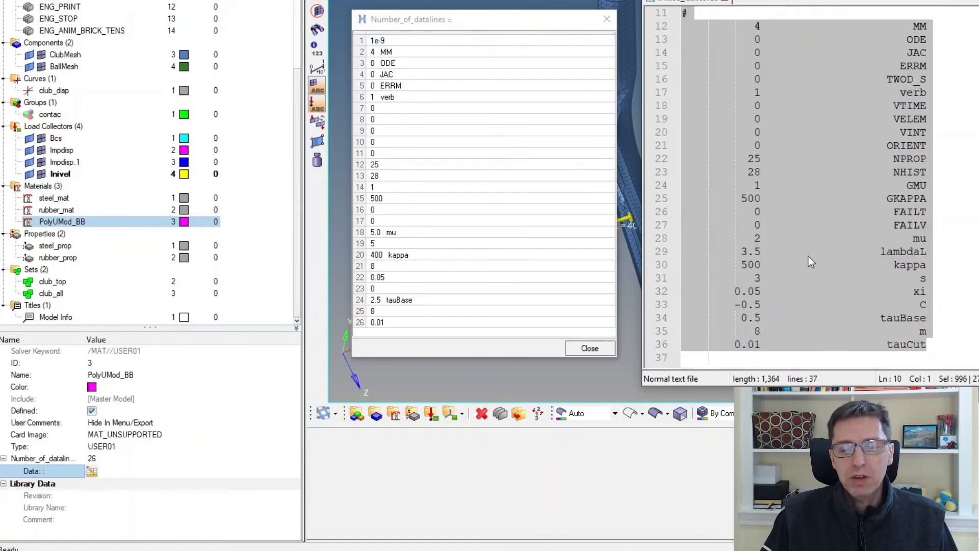
scroll(809, 256, up, 1)
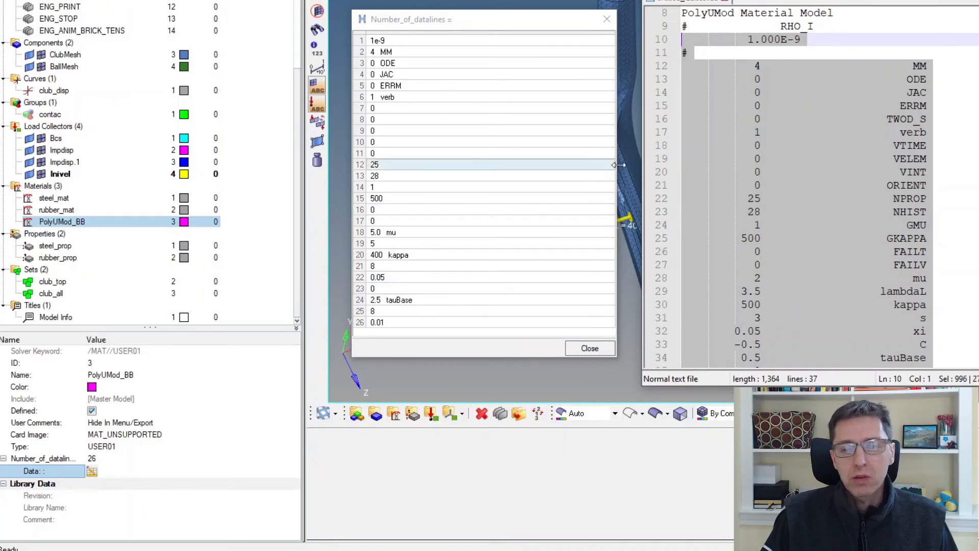
scroll(829, 156, down, 1)
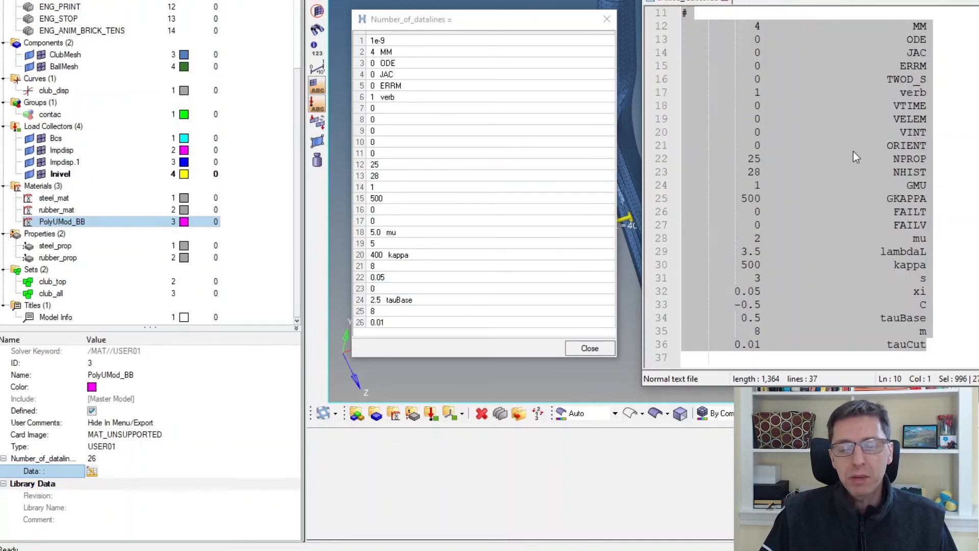
click(978, 1)
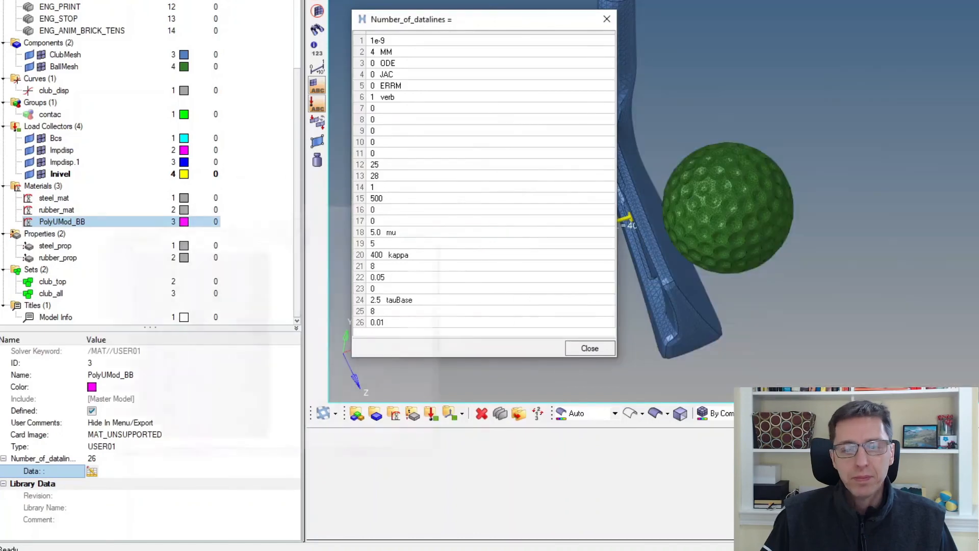
click(607, 20)
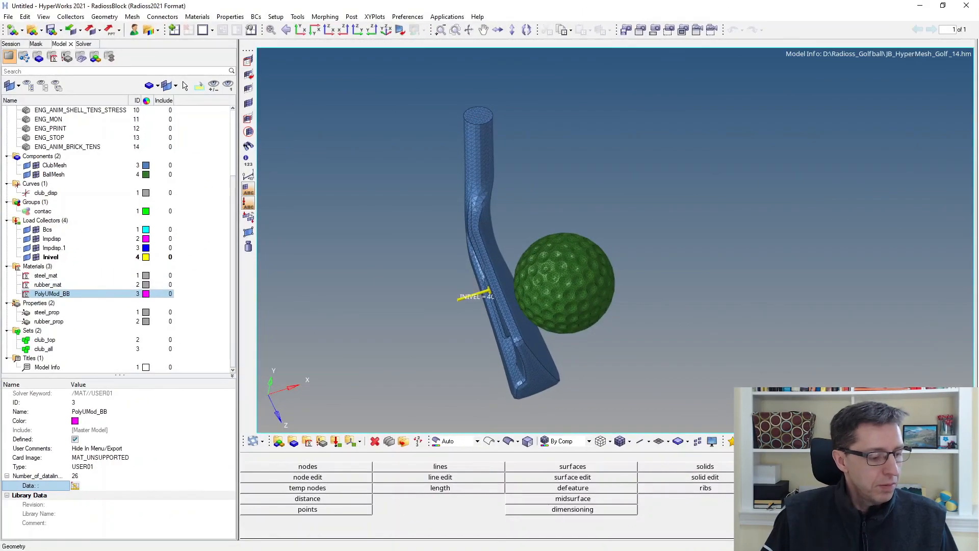